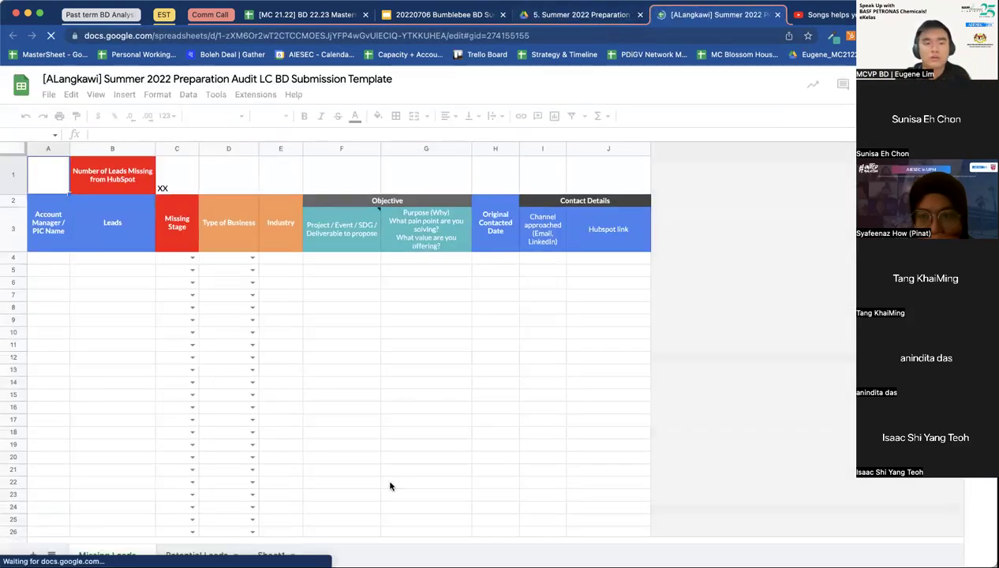
Step: Switch to the Summer Commission slides and remove the extra space before "on HubSpot Alignment" on the Audit slide
click(440, 15)
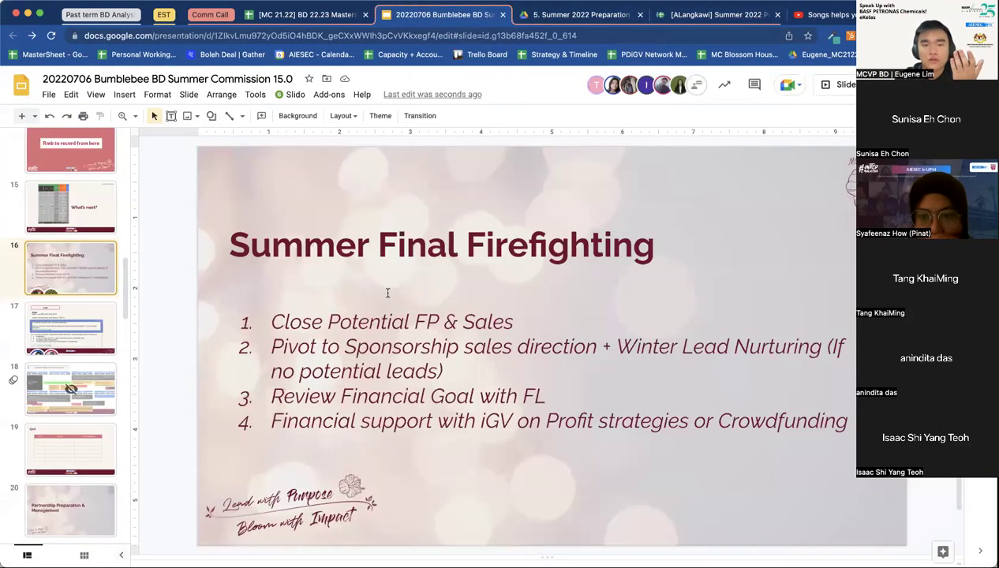
key(Down)
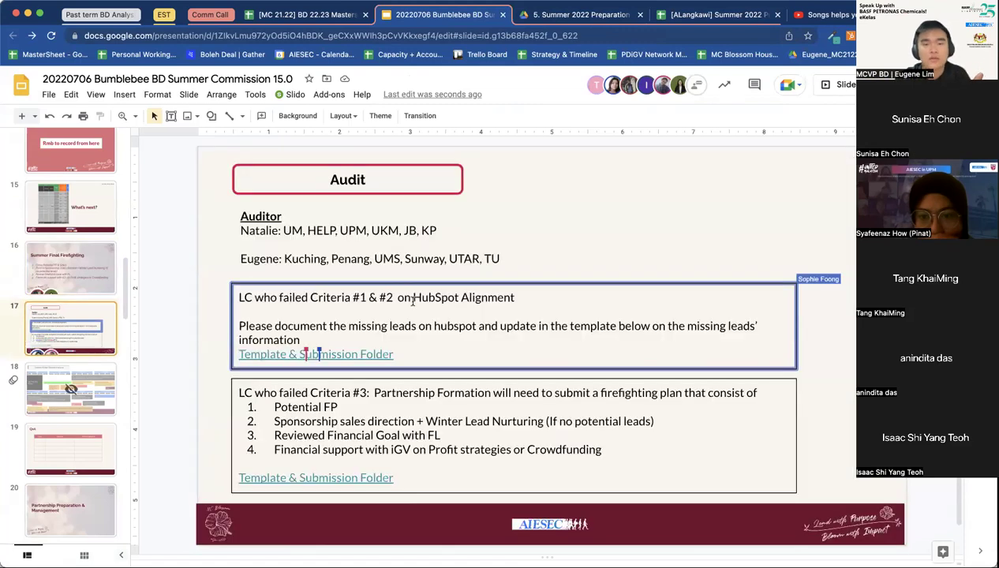
click(394, 297)
key(BackSpace)
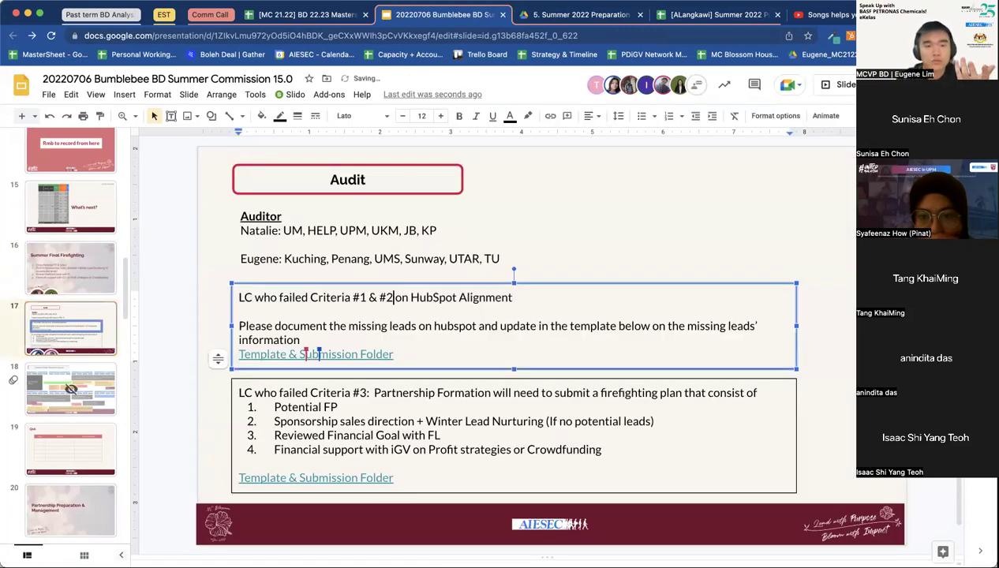
click(434, 298)
key(BackSpace)
text(S)
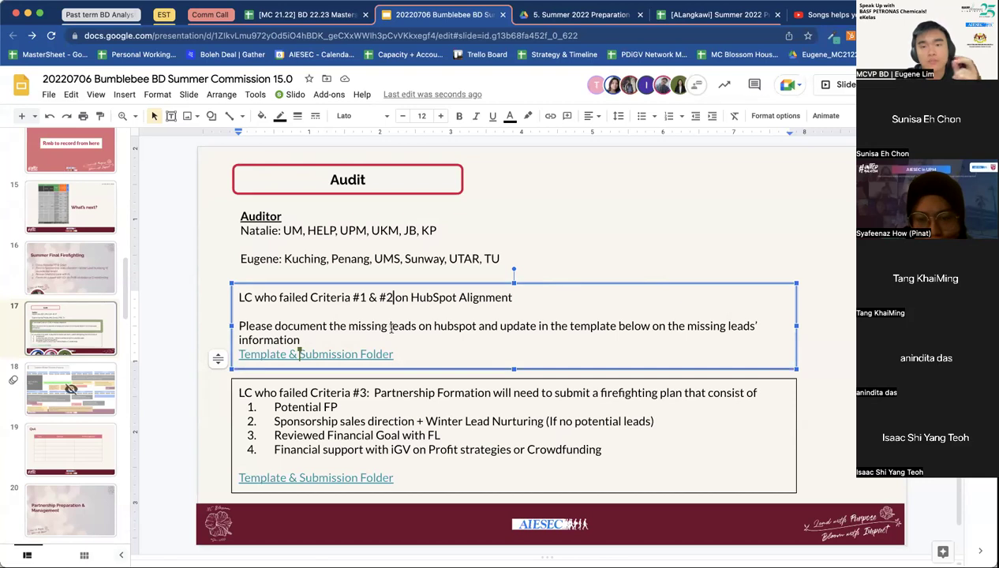
Step: Switch to the audit submission template and examine the Missing Leads columns, including the Type of Business options and the proposal column's note
click(711, 21)
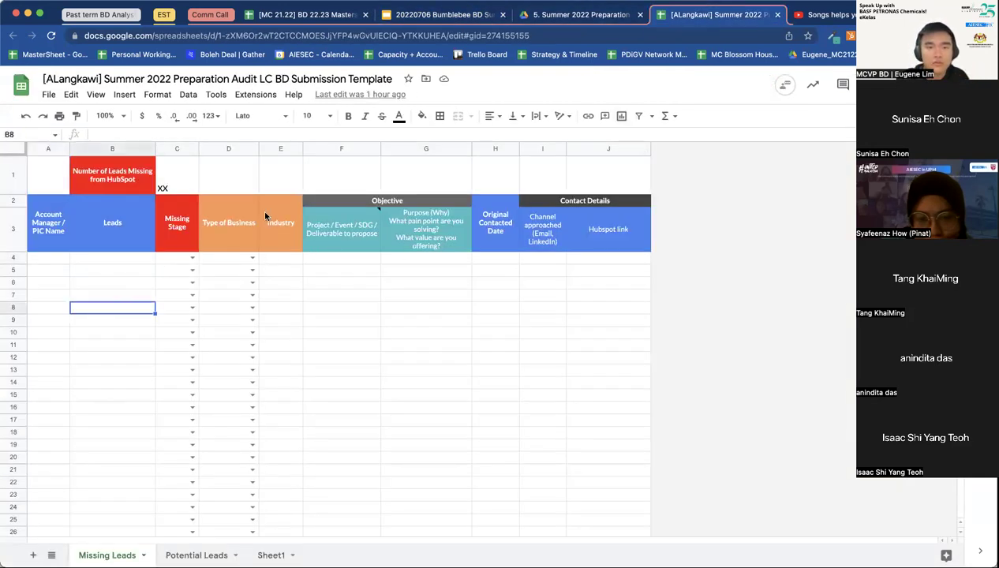
click(485, 257)
click(253, 258)
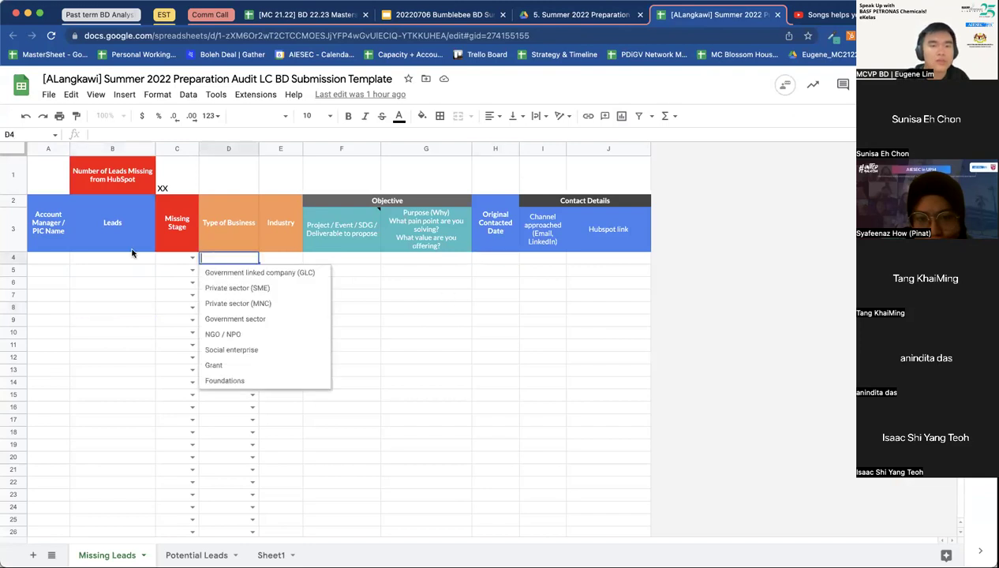
click(133, 251)
click(104, 264)
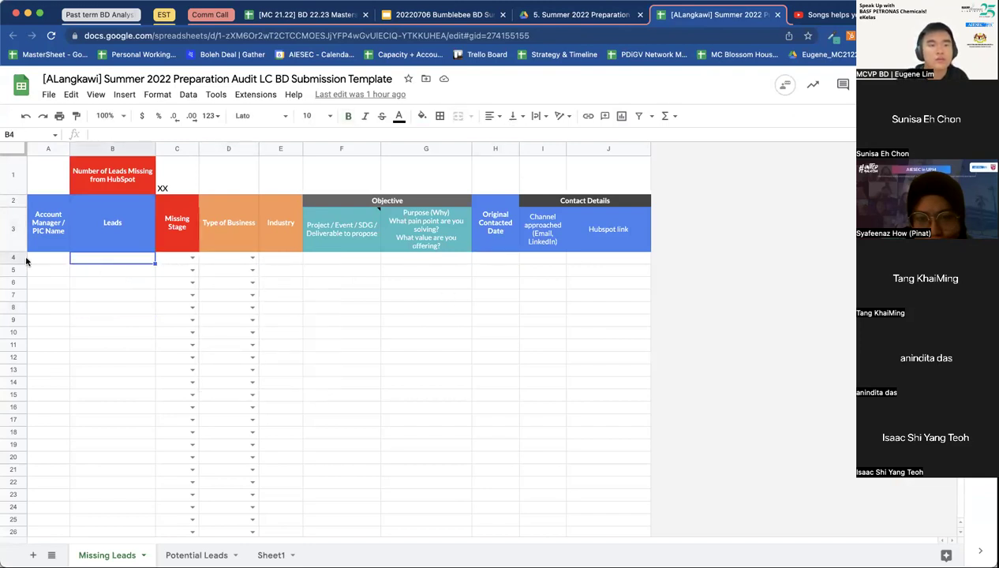
click(12, 257)
click(319, 248)
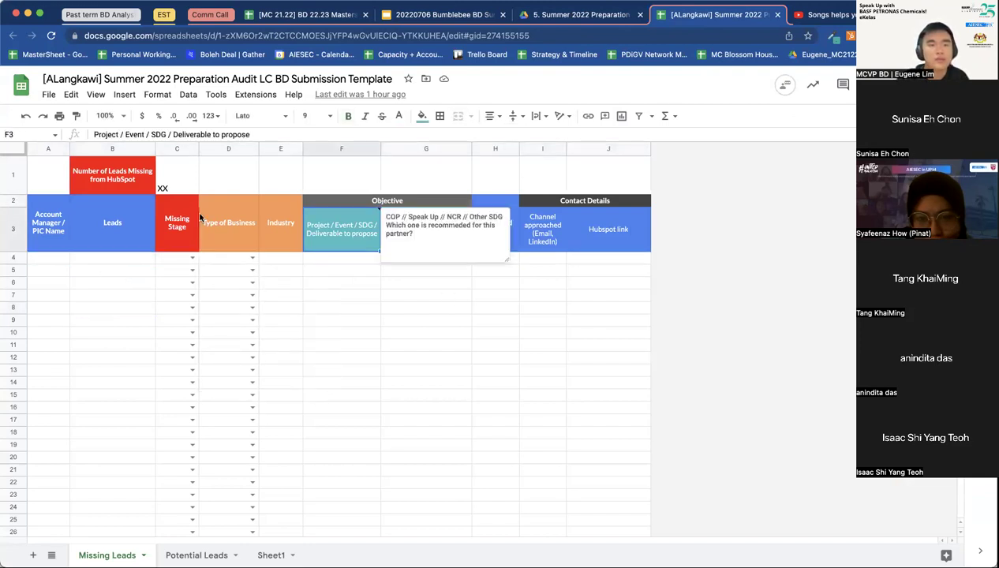
Step: Set the Missing Stage to Lead Contacted in row 4 and First Meetings in row 5
click(190, 257)
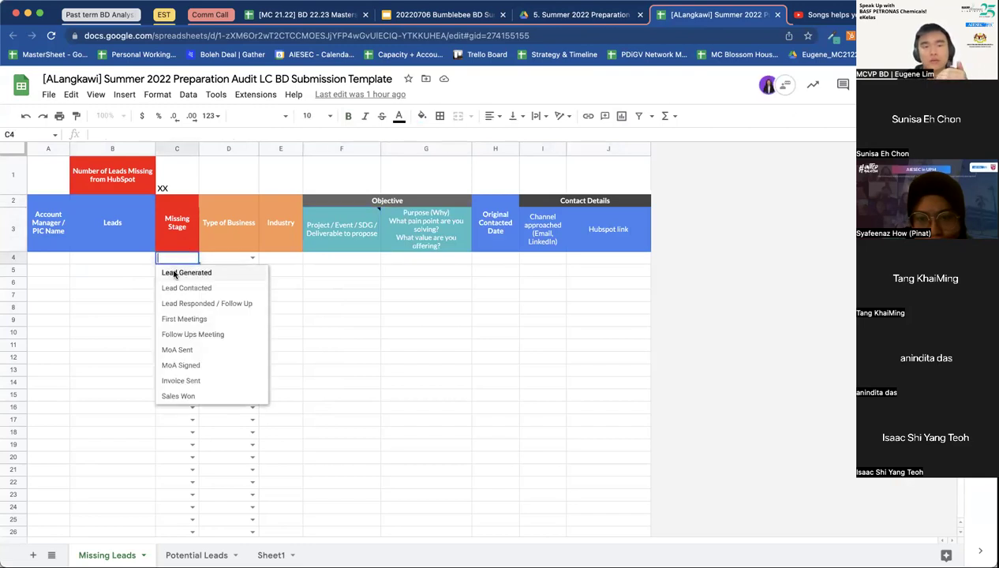
click(174, 274)
click(192, 276)
click(189, 306)
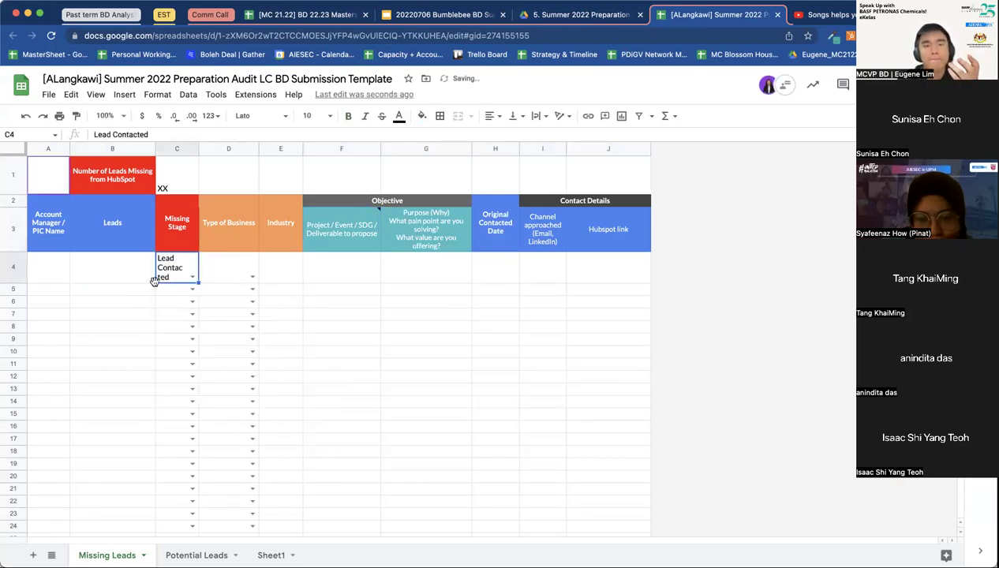
click(191, 289)
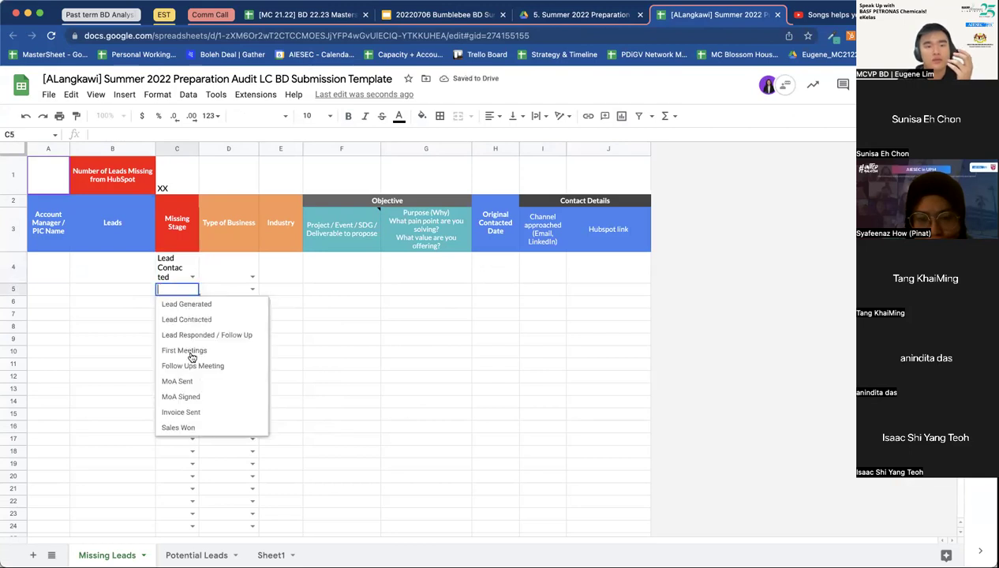
click(189, 351)
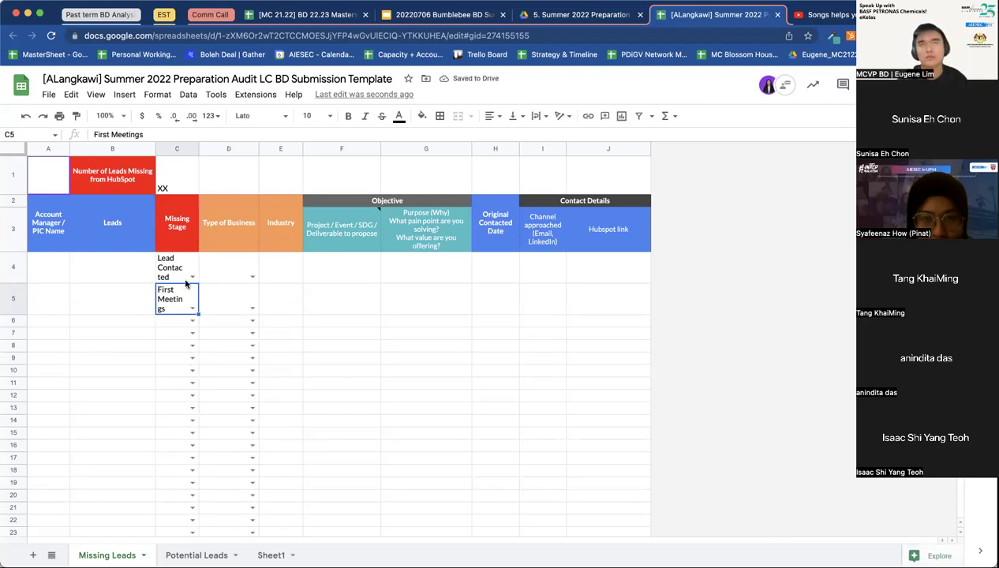
Step: Clear the sample Missing Stage entries in C4:C5
click(119, 307)
click(253, 286)
drag(183, 275, 190, 301)
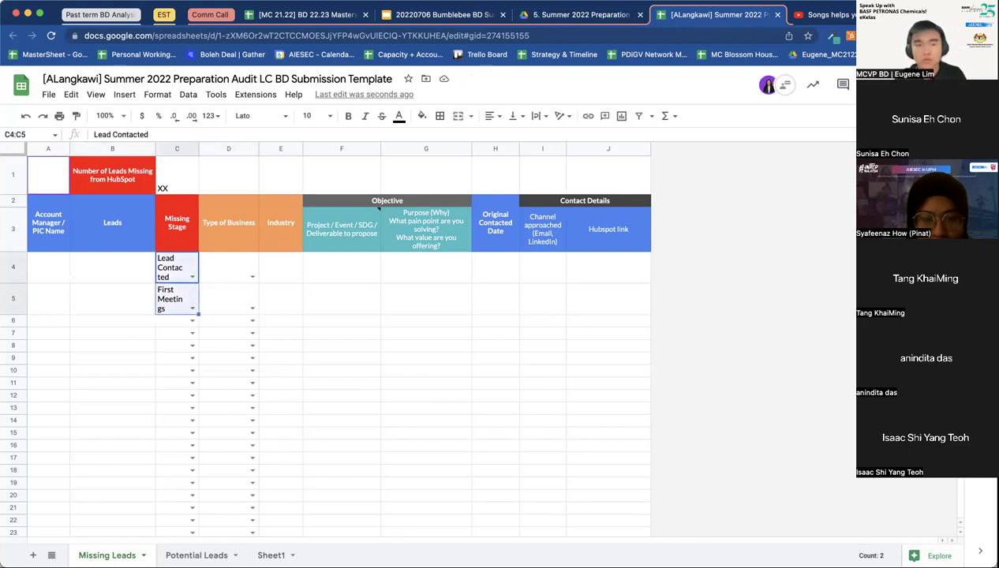
key(Delete)
Step: Check the audit submission folder in Drive and the Criteria #3 firefighting plan requirements on the Audit slide
click(565, 19)
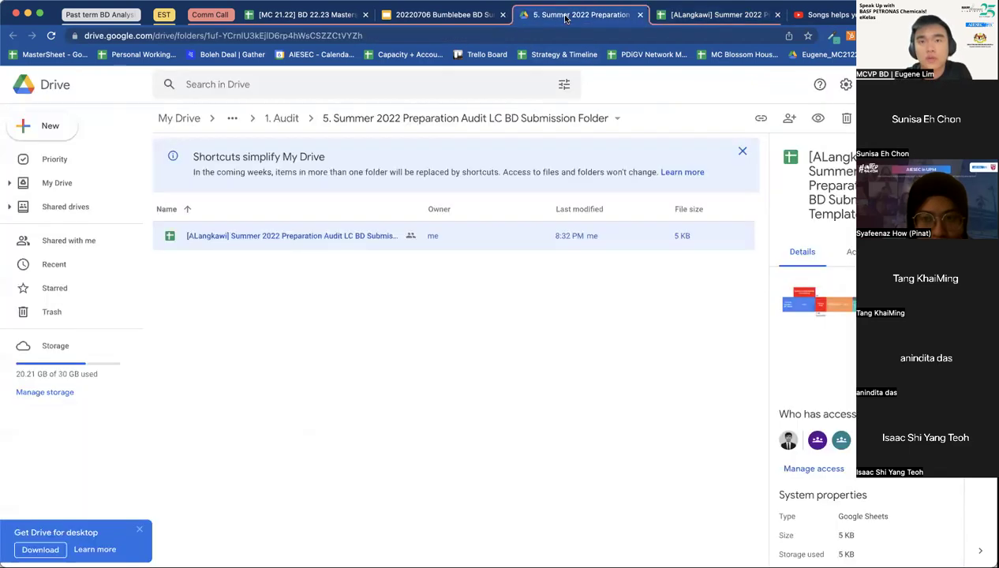
click(509, 22)
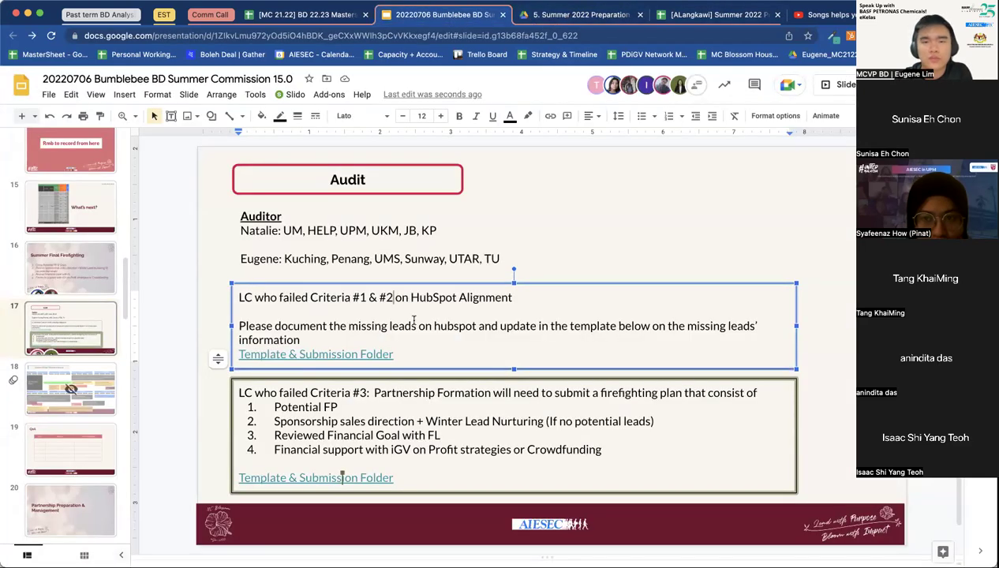
click(397, 398)
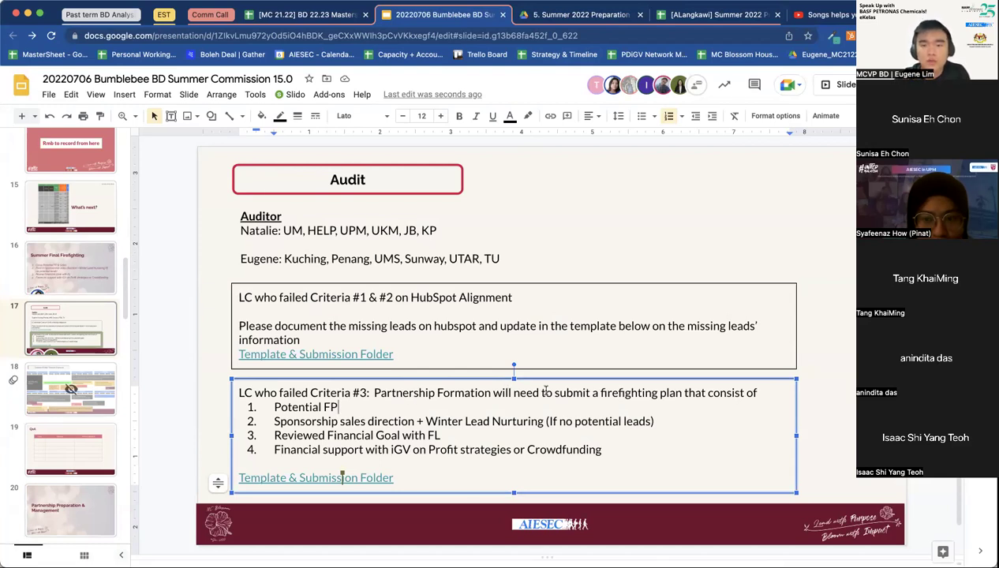
Step: View the template's Potential Leads sheet and Sheet1, and return to the firefighting requirements on the Audit slide
click(714, 14)
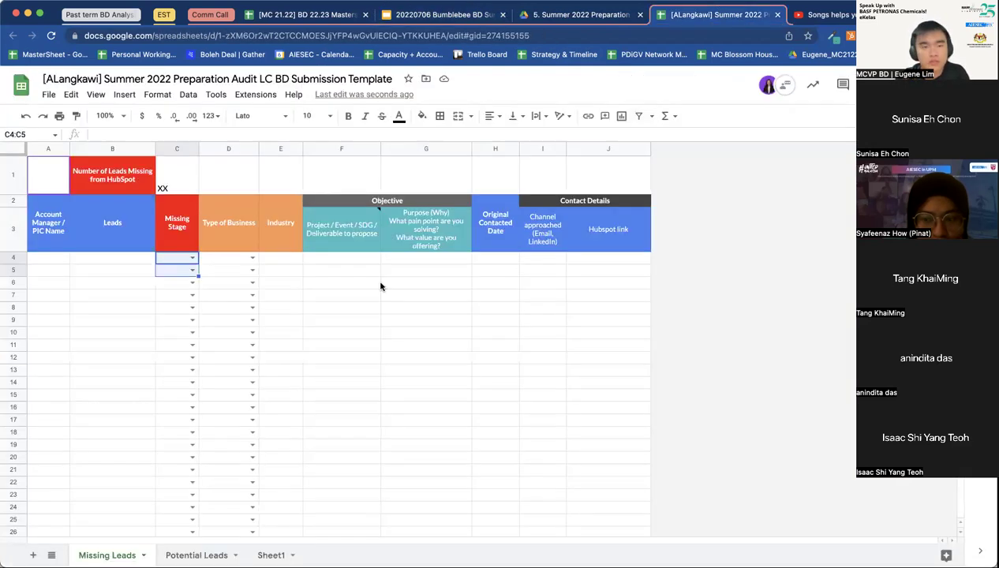
click(197, 555)
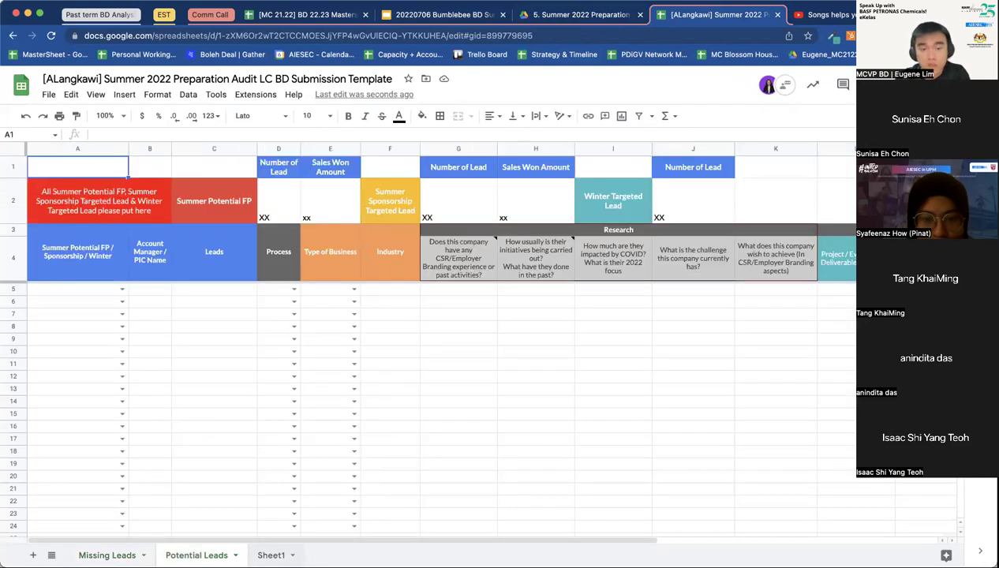
click(270, 555)
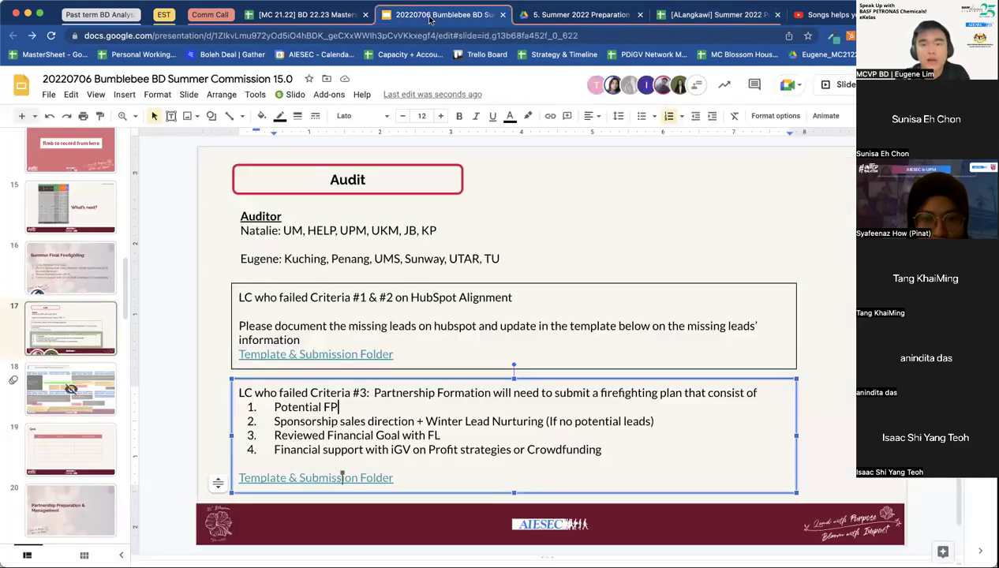
click(427, 16)
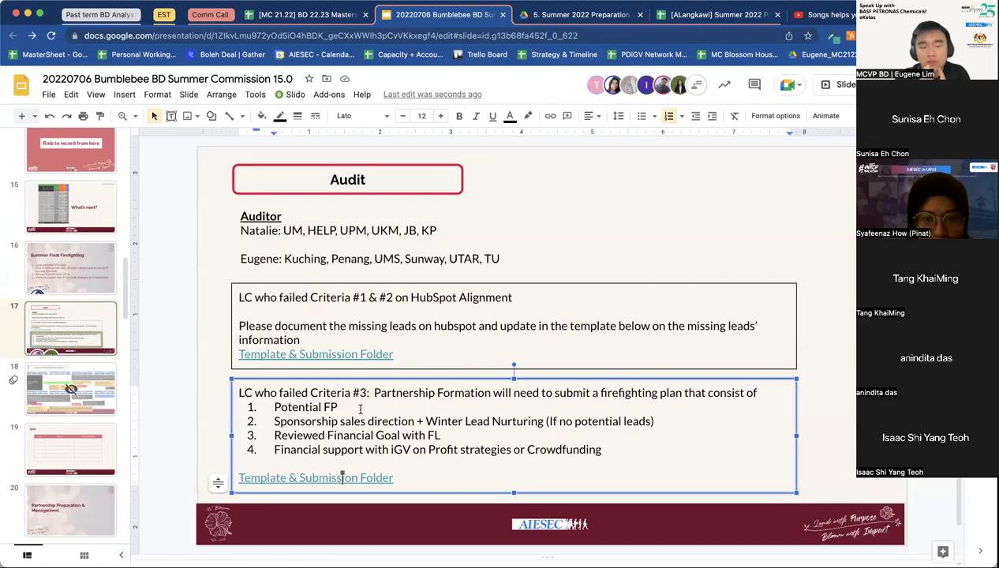
Step: Examine the lead entry rows and the Number of Lead and Sales Won Amount cells on the template's Potential Leads sheet
click(708, 16)
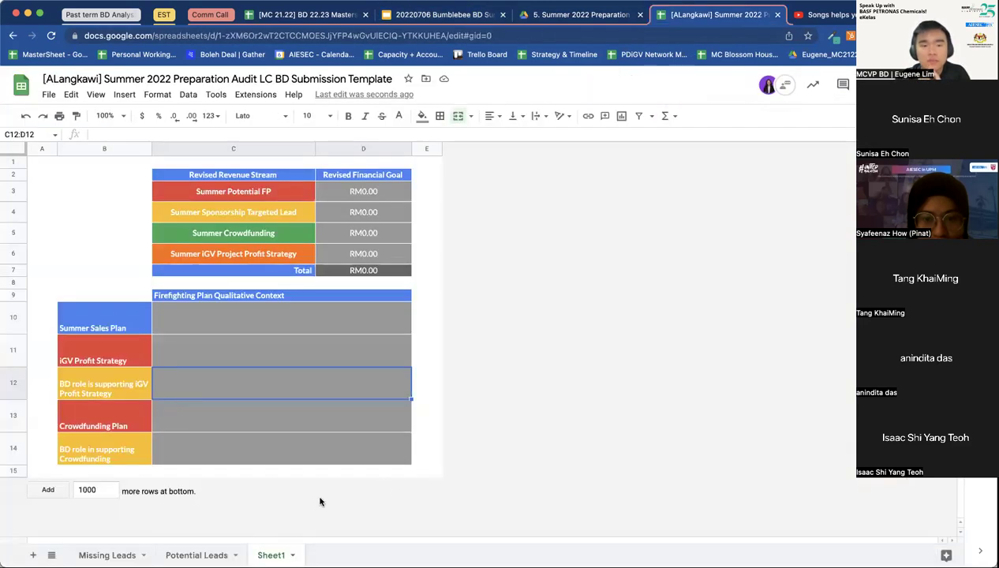
click(221, 555)
drag(124, 319, 545, 327)
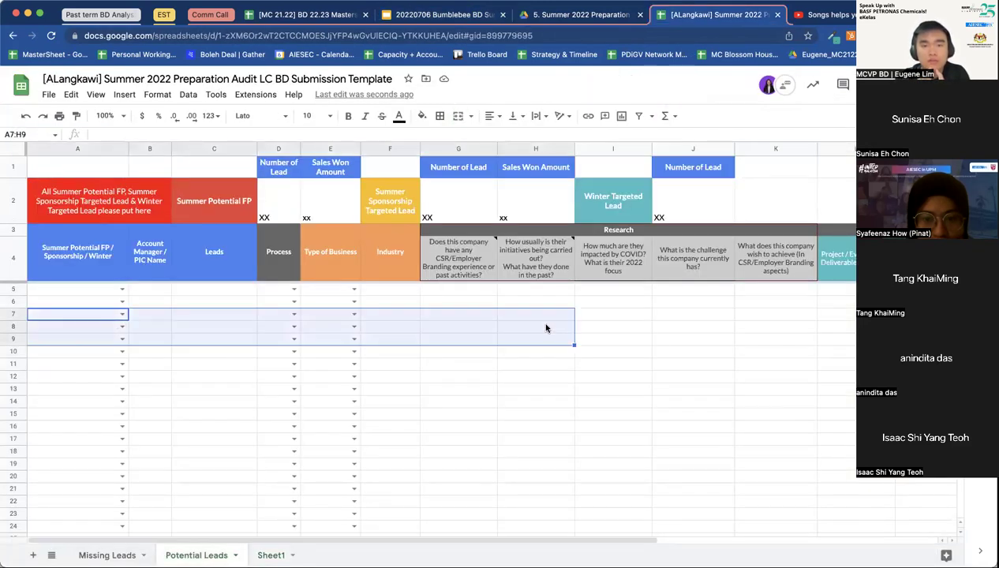
click(249, 200)
click(312, 199)
click(507, 201)
click(468, 205)
click(533, 204)
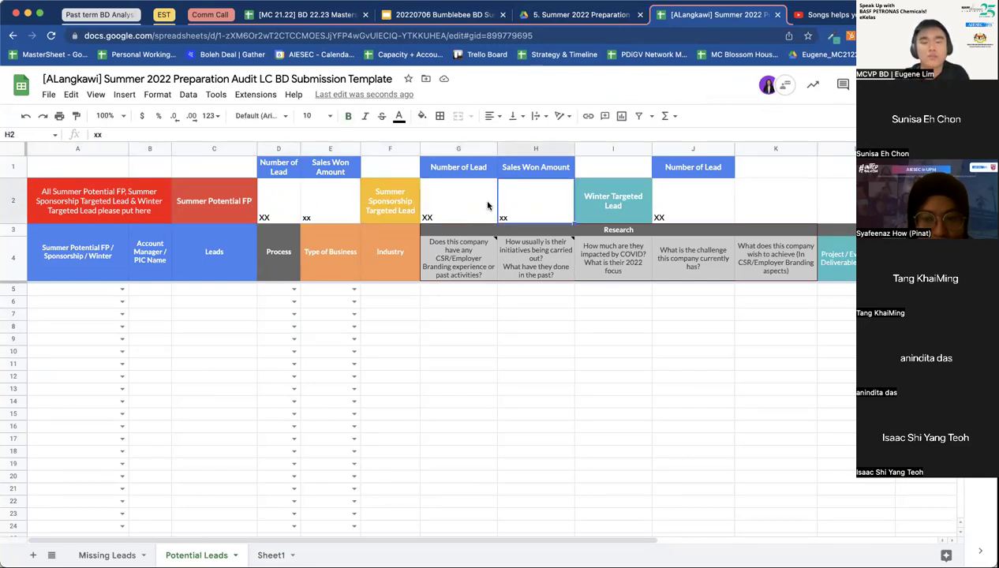
right_click(488, 205)
click(462, 203)
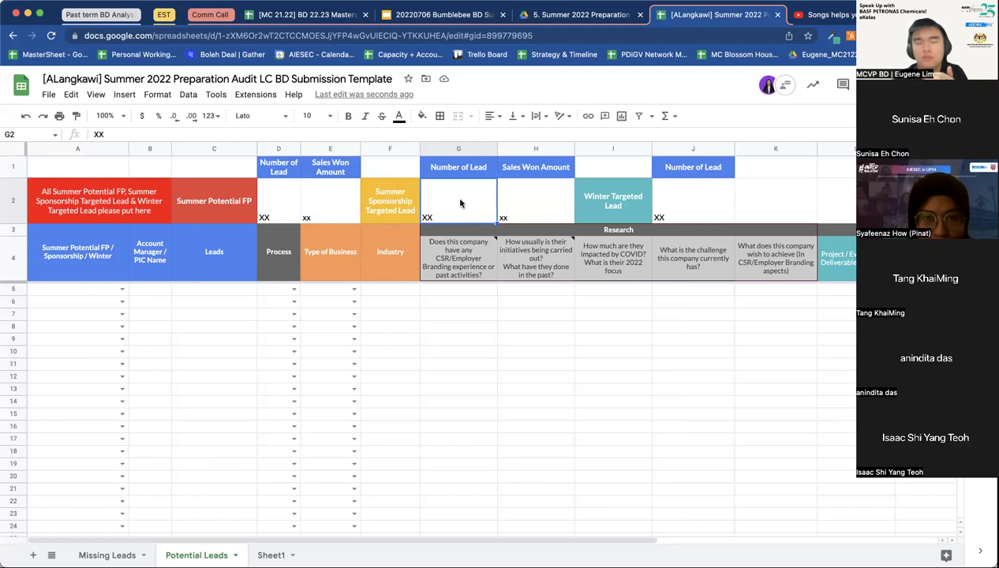
Step: Revisit the submission folder and Audit slide, and review the Type of Business column on the Potential Leads sheet
click(575, 14)
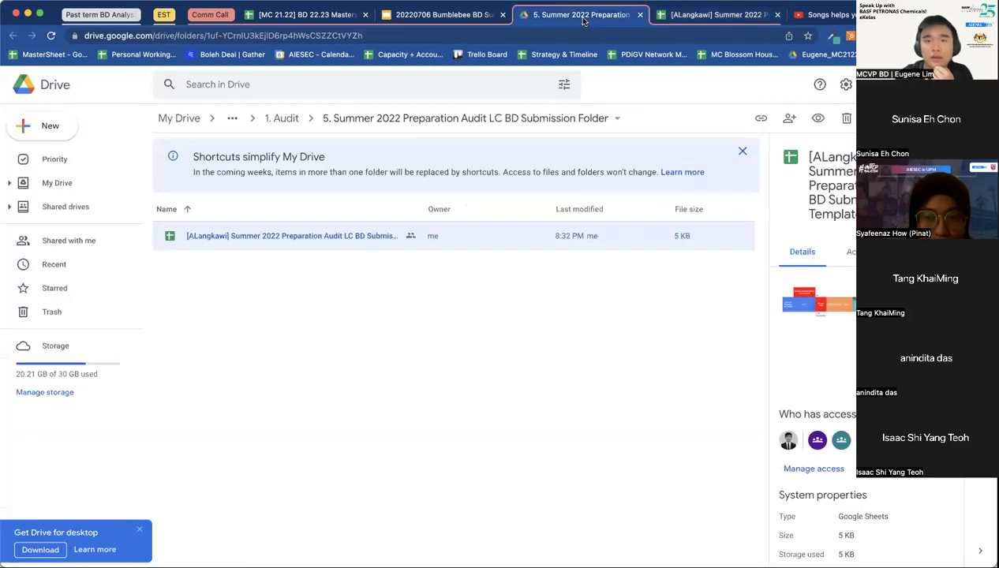
click(445, 15)
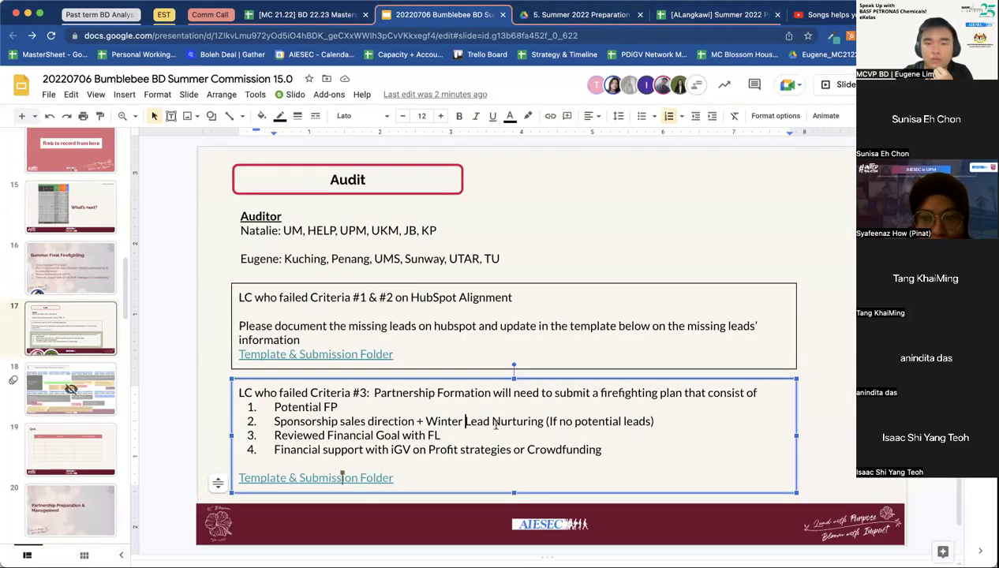
click(741, 16)
drag(340, 301, 310, 464)
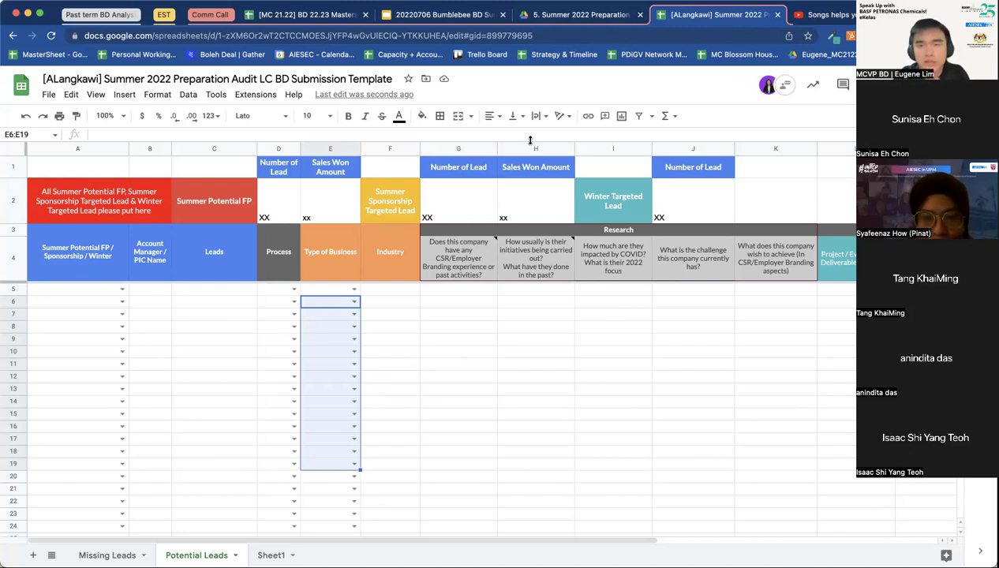
Step: Compare the Audit slide's requirements with the Summer Potential FP / Sponsorship / Winter column on the Potential Leads sheet
click(448, 15)
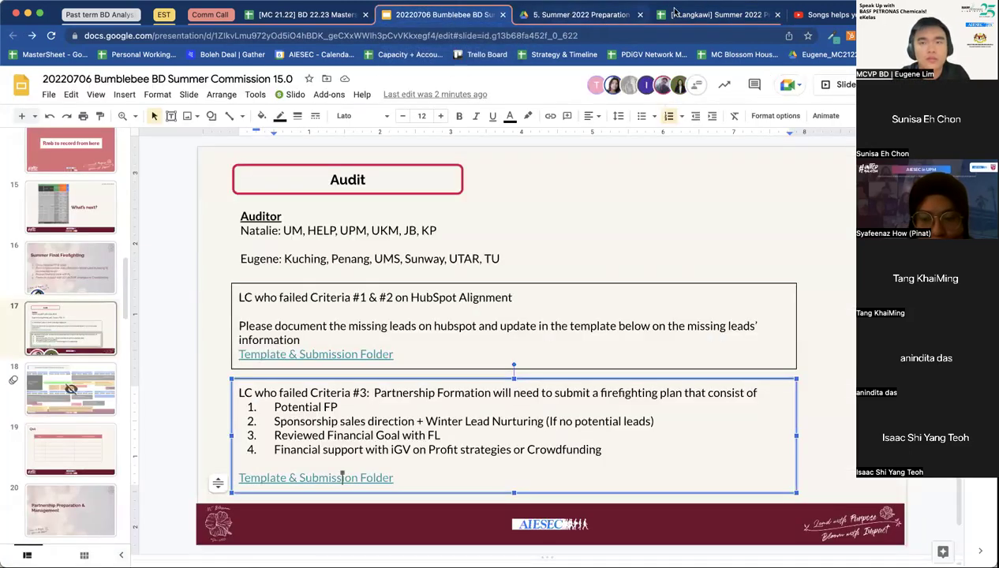
click(714, 15)
click(92, 294)
drag(88, 319, 95, 419)
key(shift+Page_Down)
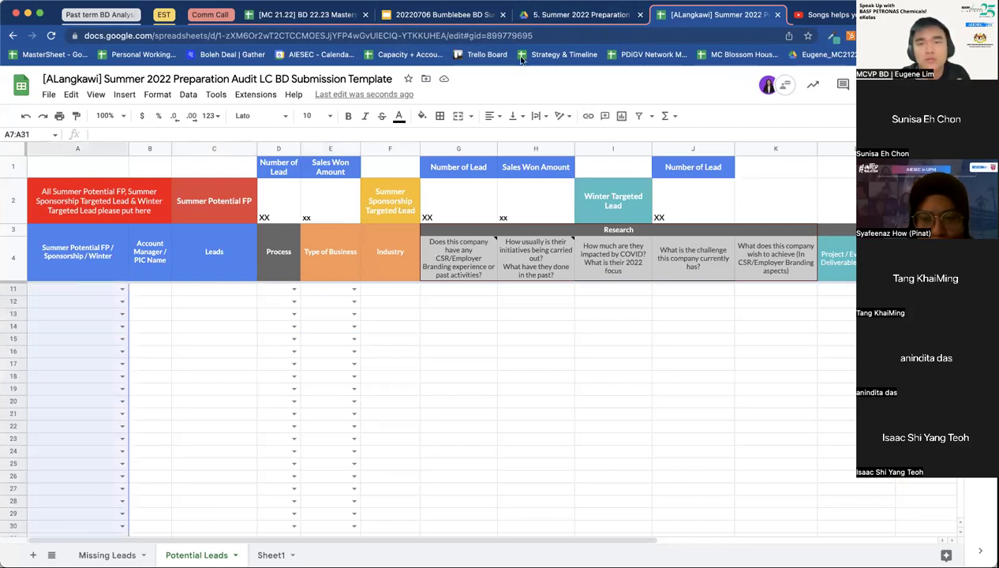
Step: Recheck the Audit slide and enter 0 as the Summer Potential FP revised financial goal on the template's Sheet1
click(427, 17)
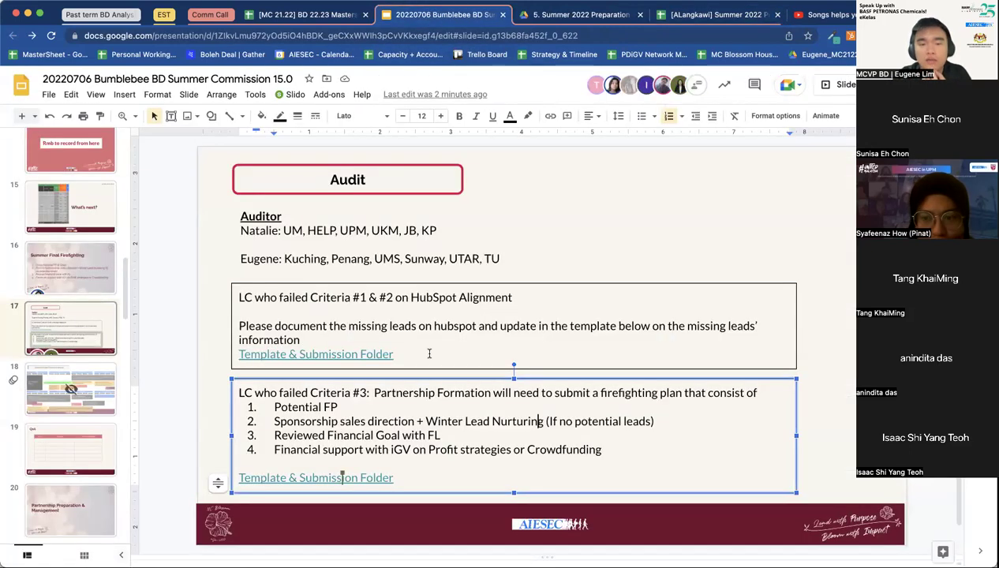
click(684, 18)
click(271, 555)
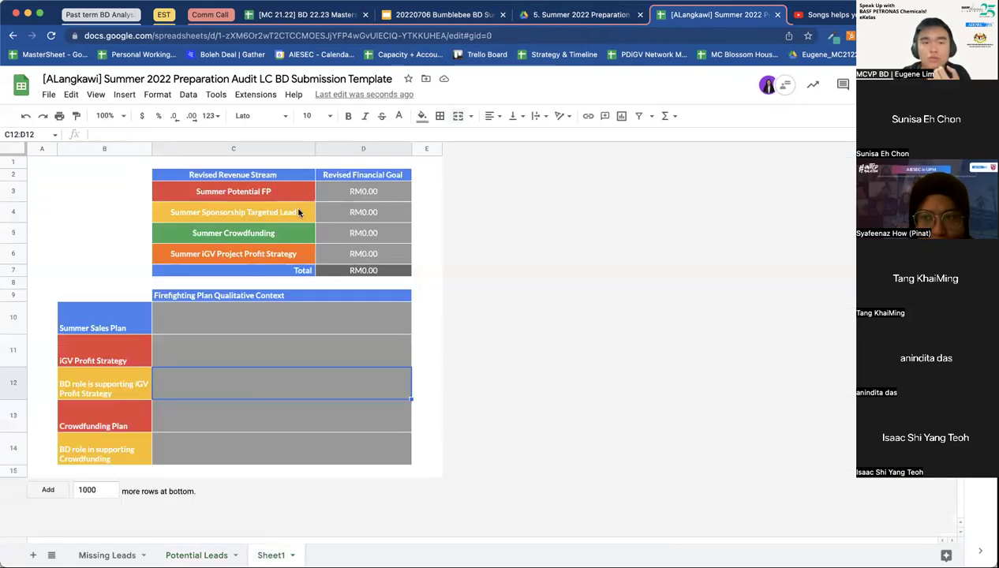
click(363, 191)
text(0)
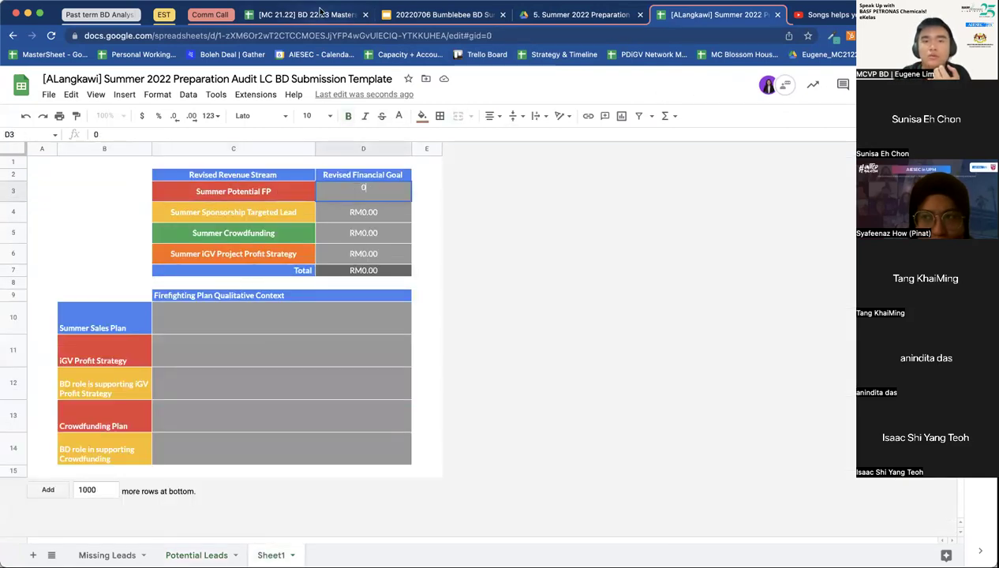
Step: Check the summer goals in the BD 22.23 Mastersheet and review the Revised Revenue Stream rows on the template's Sheet1
click(321, 12)
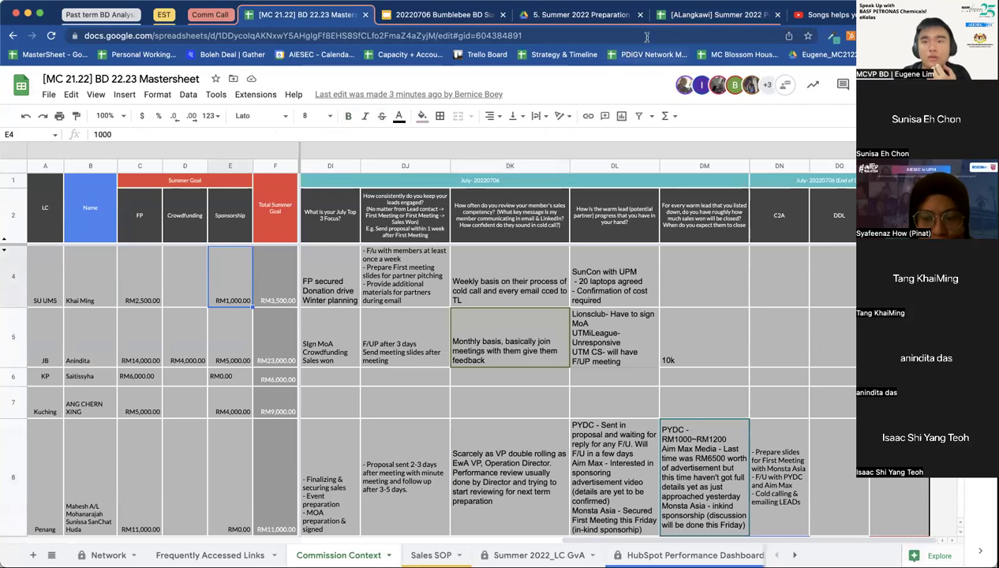
click(680, 14)
click(257, 219)
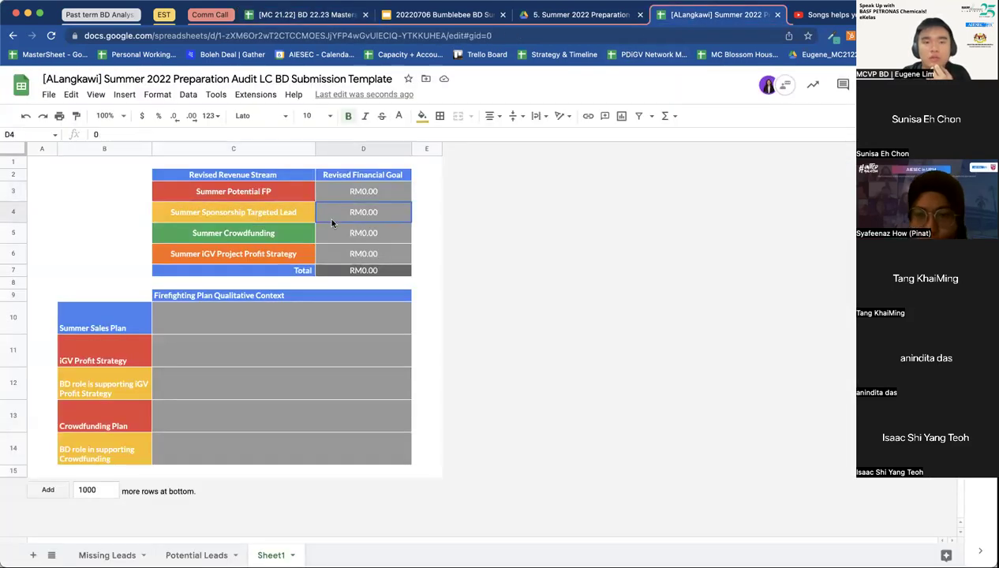
click(297, 194)
click(301, 210)
click(268, 236)
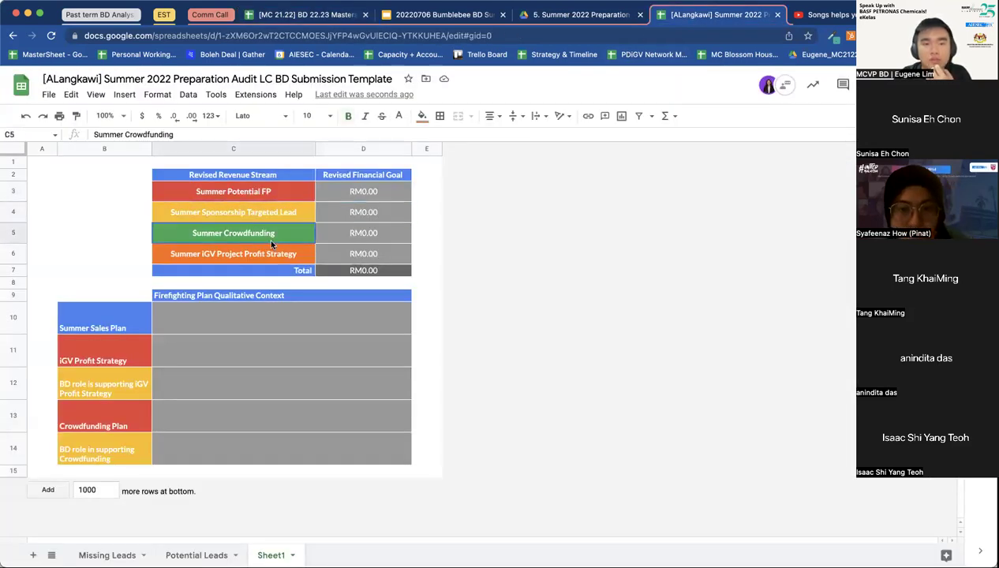
Step: Review the Total cell of the revised financial goals on Sheet1 and compare it with the summer goals in the BD 22.23 Mastersheet
click(311, 252)
click(360, 252)
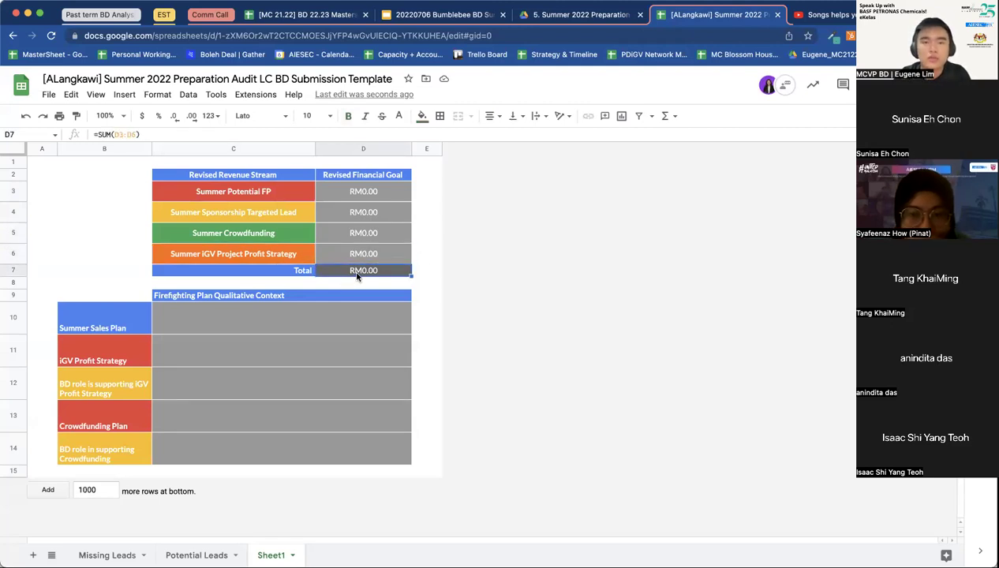
click(442, 16)
click(316, 16)
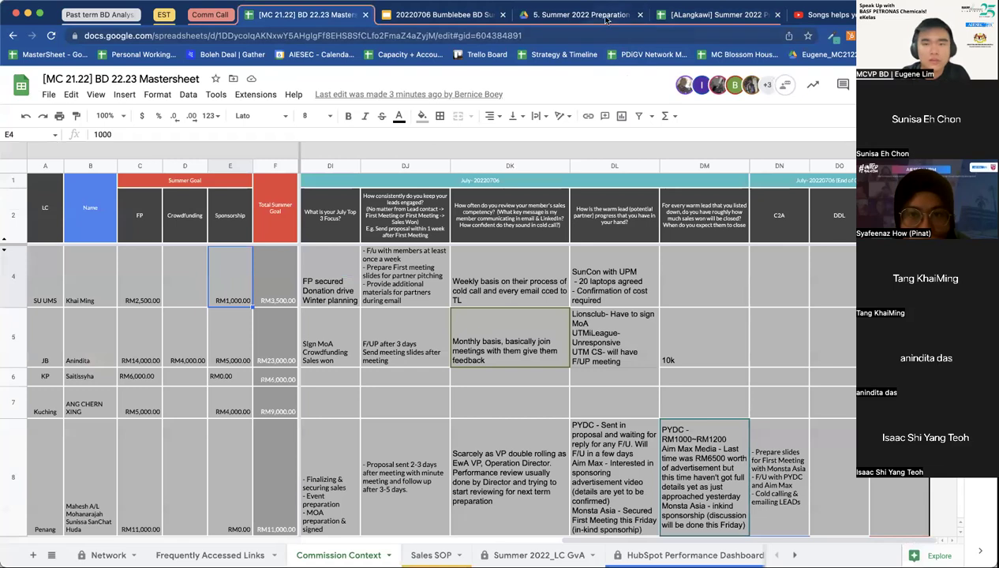
Step: Return to the template's Sheet1 and review the answer cells of the Firefighting Plan Qualitative Context section
click(709, 16)
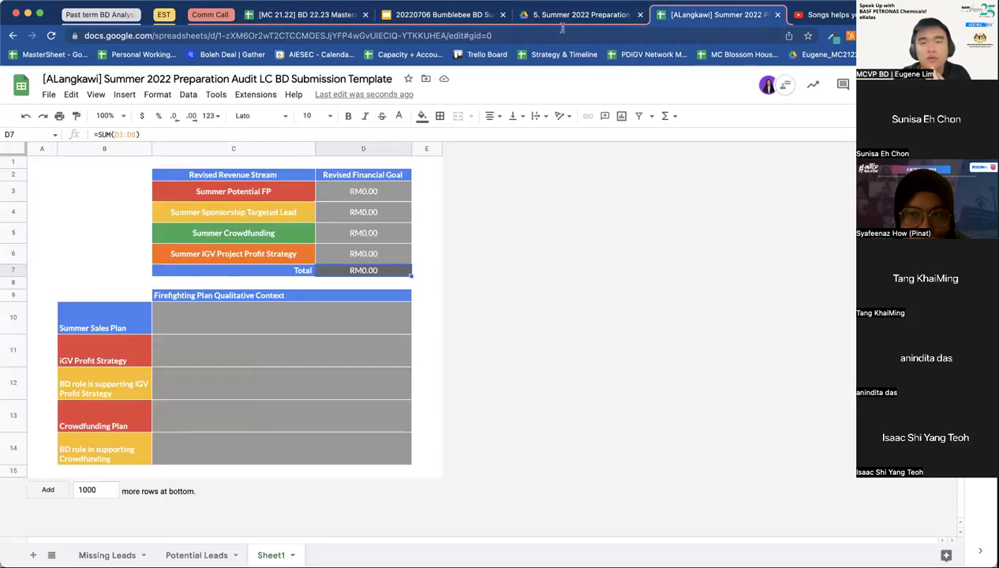
drag(226, 348, 241, 446)
click(259, 419)
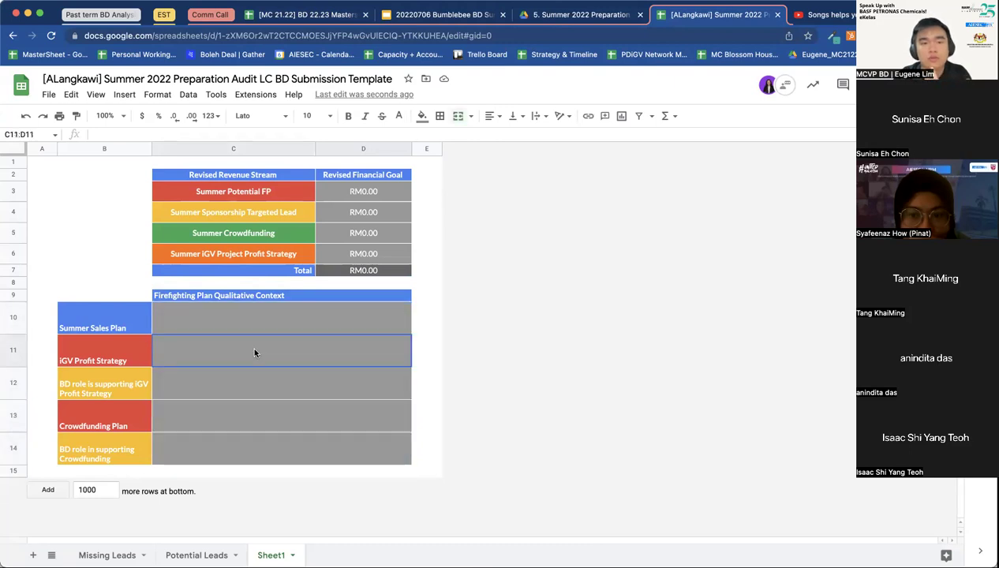
Step: Switch to the BD Summer Commission presentation, recheck the Audit slide and show the QnA slide
click(543, 16)
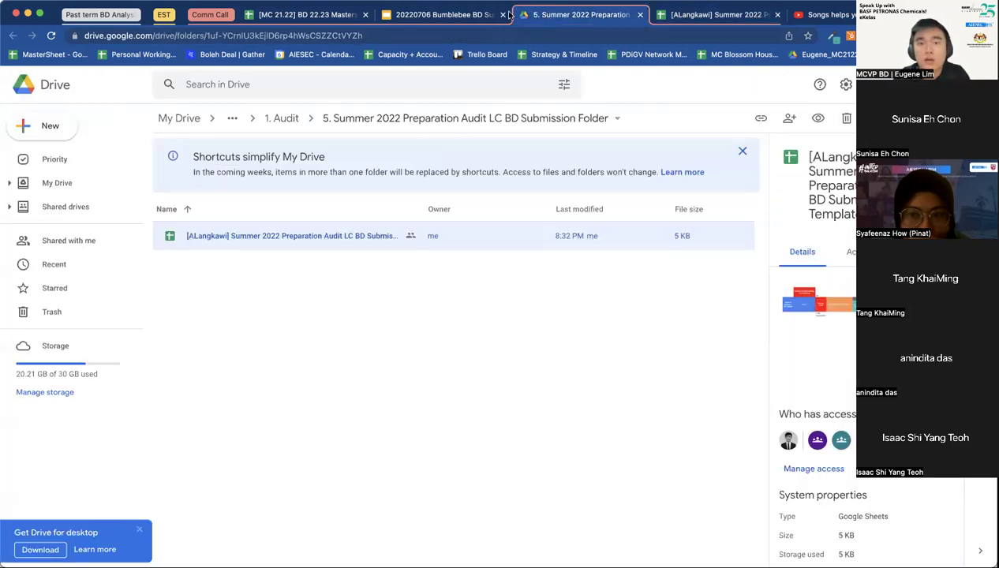
click(442, 16)
click(347, 449)
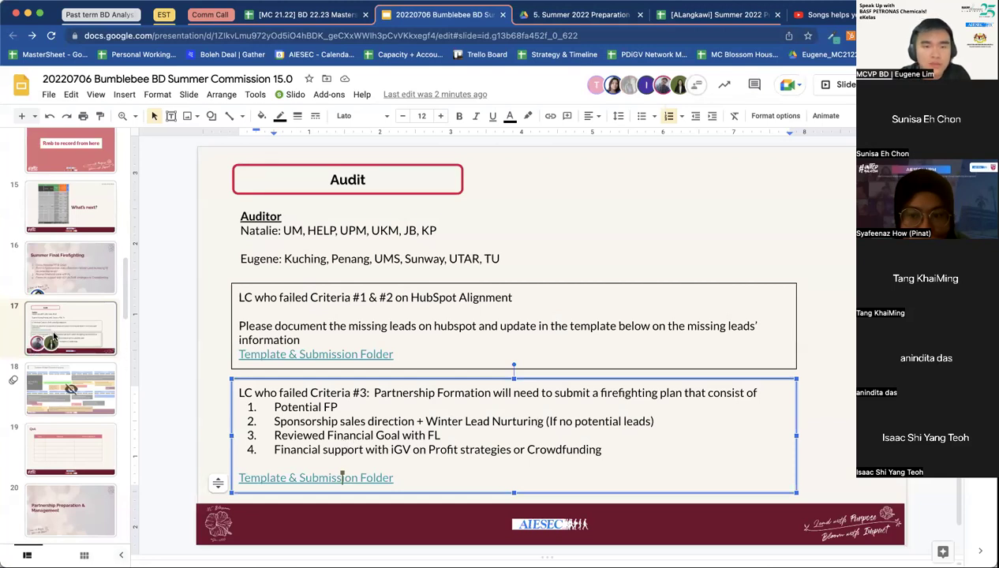
click(62, 443)
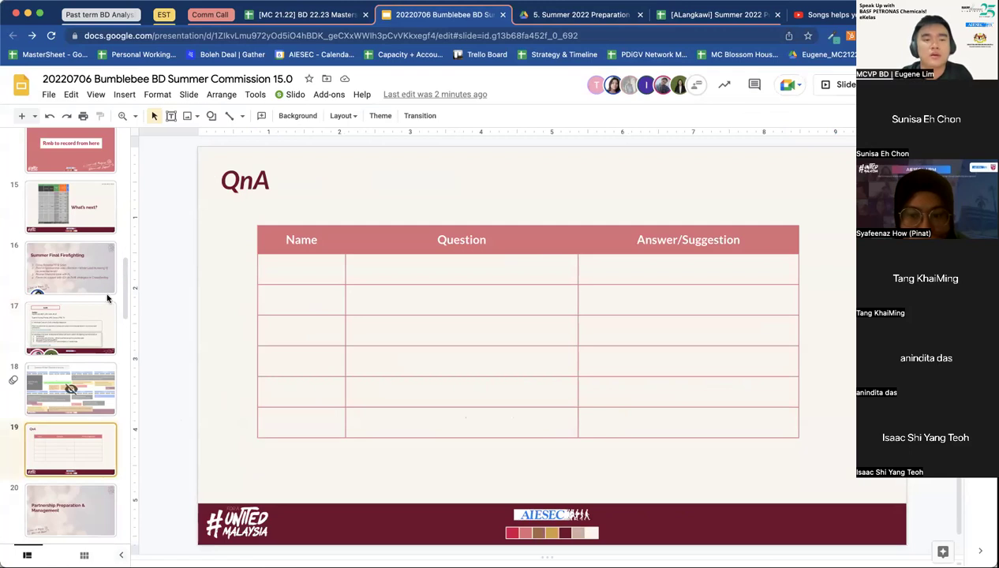
key(Up)
key(Up)
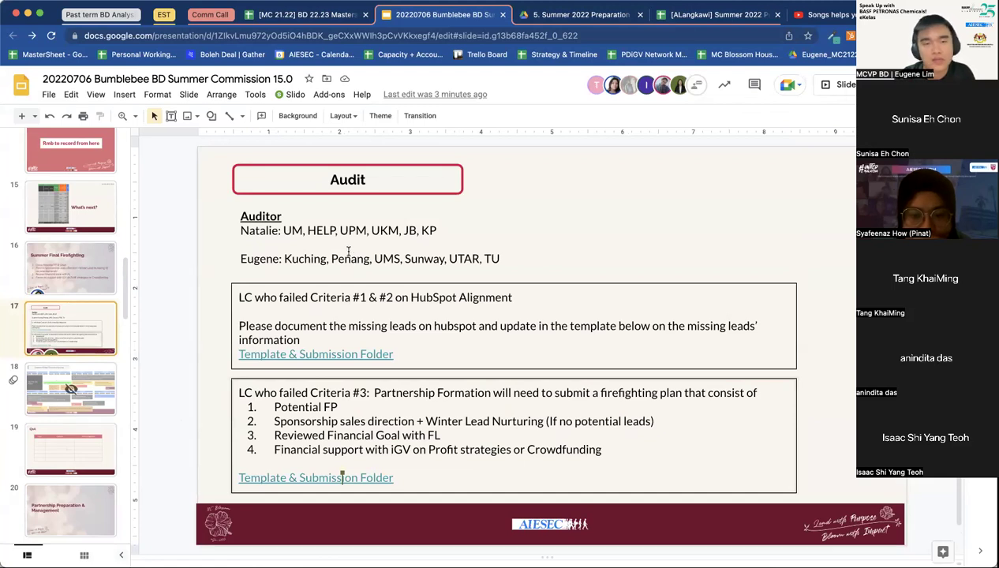
click(56, 443)
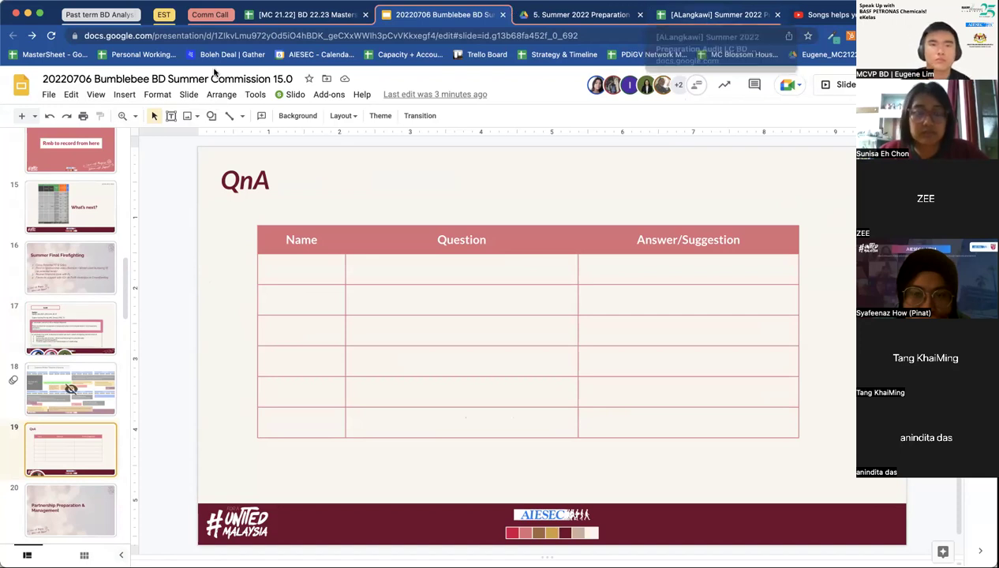
Step: Examine the Summer Goal and Summer Actual columns on the BD 22.23 Mastersheet's Commission Context sheet
click(296, 12)
key(Left)
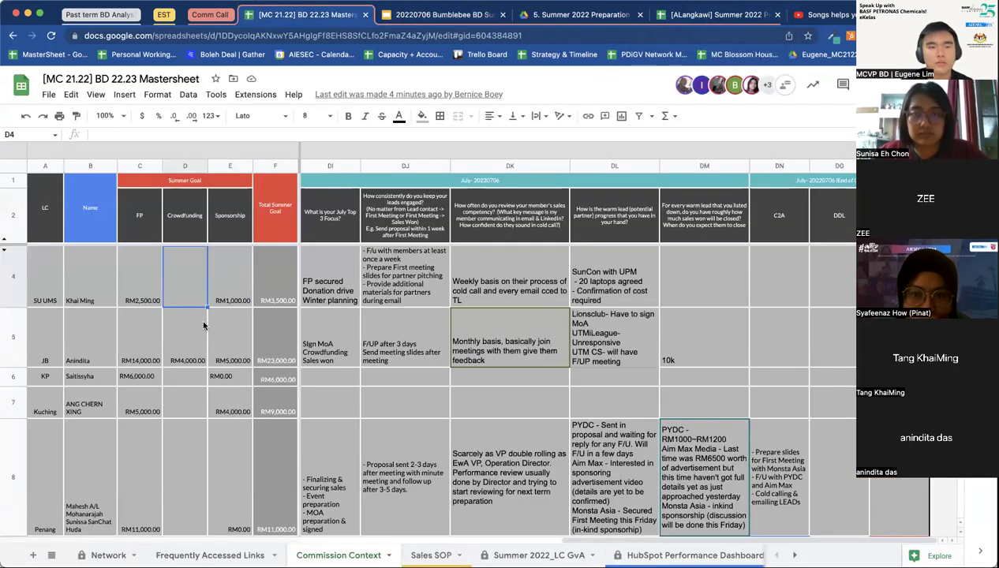
scroll(432, 324, left, 3)
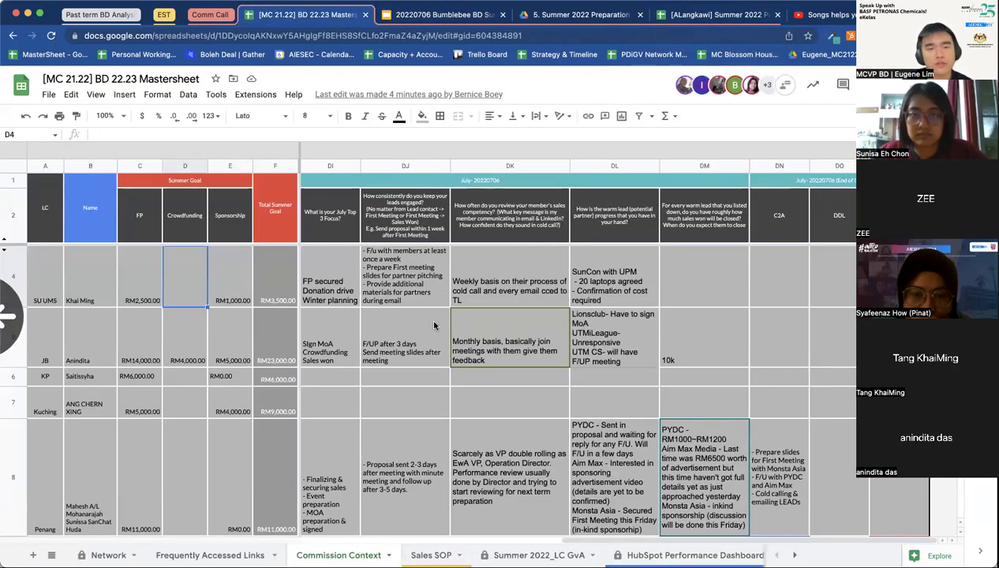
drag(598, 546, 338, 546)
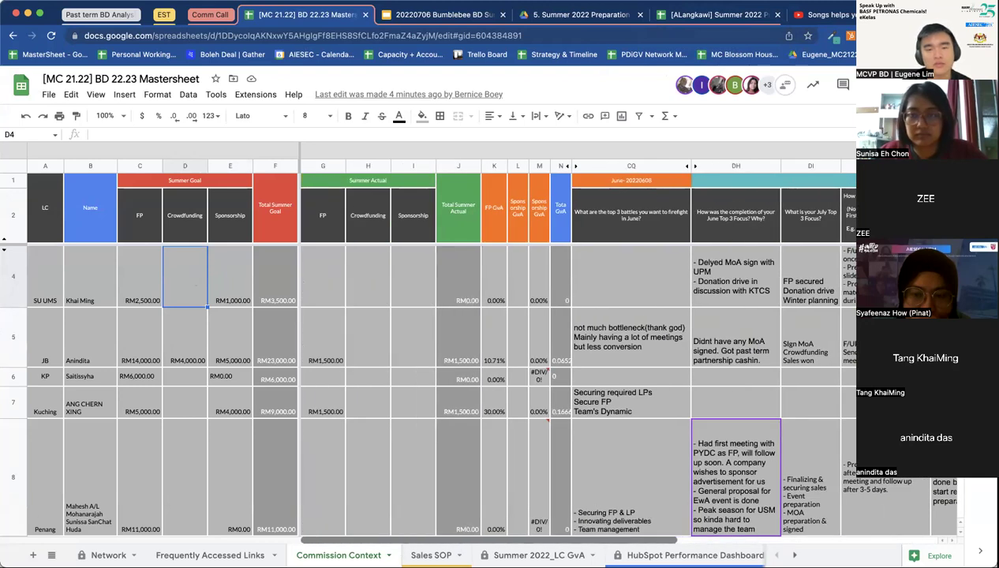
click(379, 470)
click(403, 339)
click(335, 302)
click(384, 310)
click(396, 282)
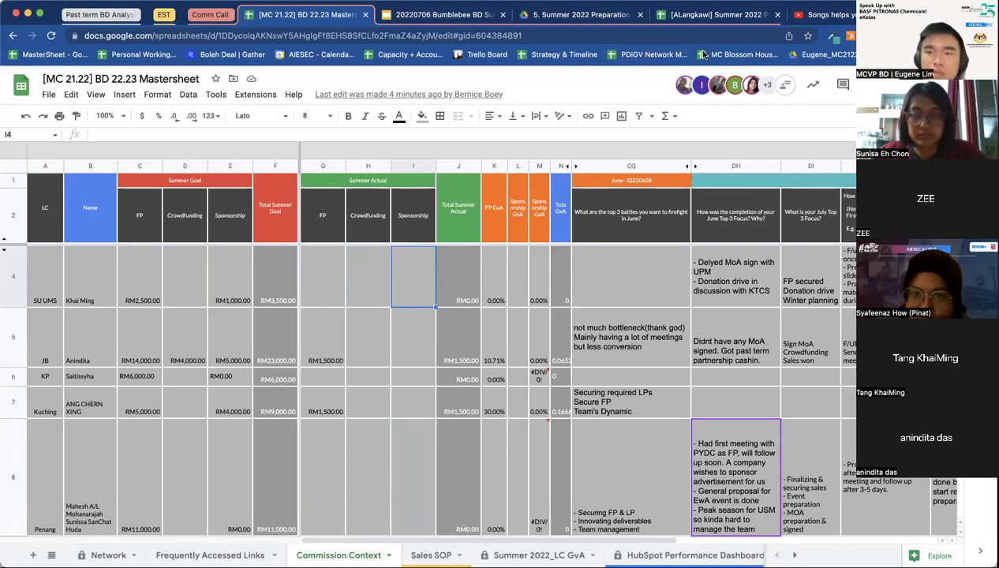
Step: Revisit the Summer 2022 Preparation Audit submission folder in Drive and return to the presentation's QnA slide
click(467, 15)
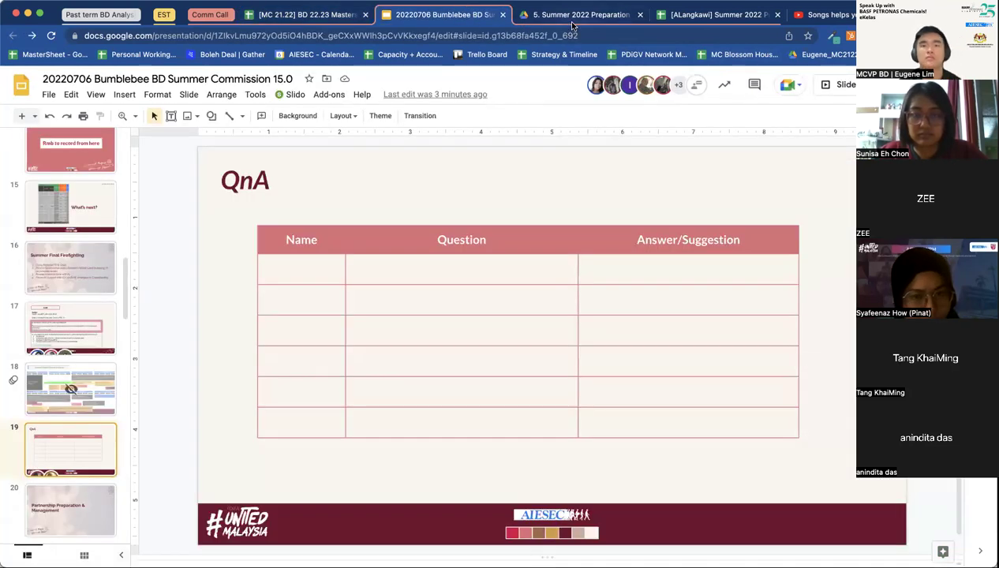
click(573, 15)
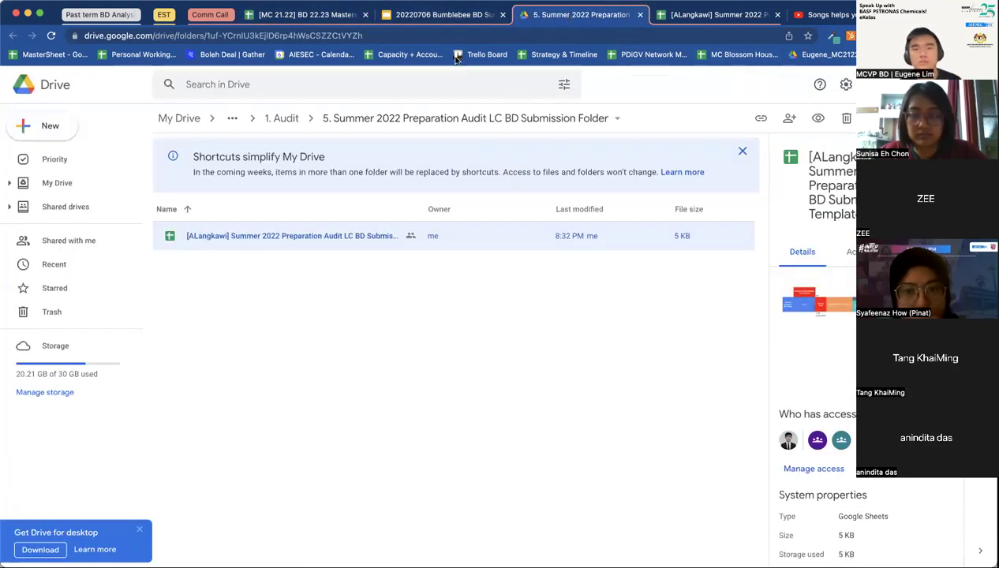
click(444, 15)
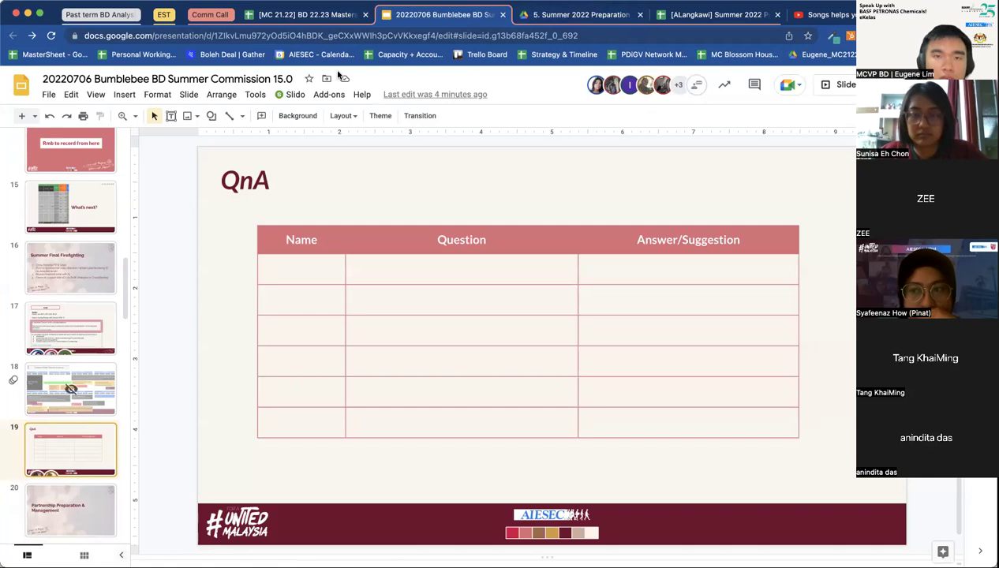